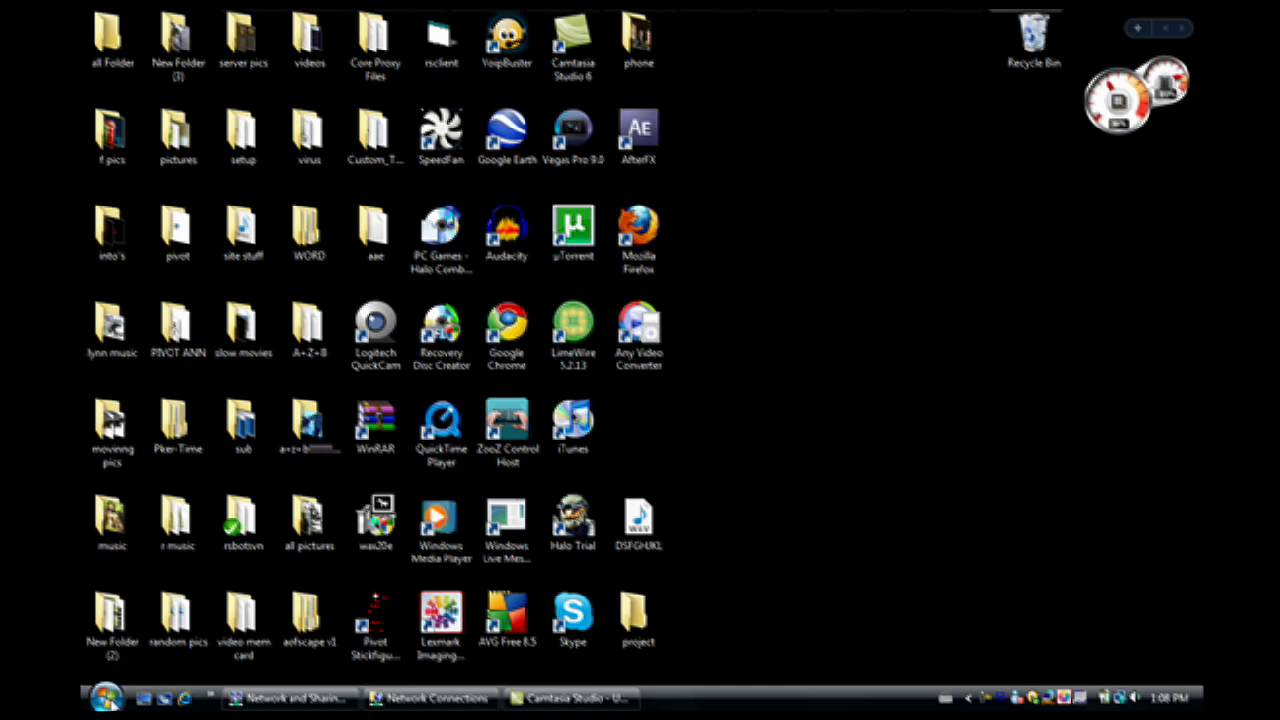
- From the Start menu's Network folder, open Network and Sharing Center and move it right
{"action": "left_click", "coordinate": [106, 697]}
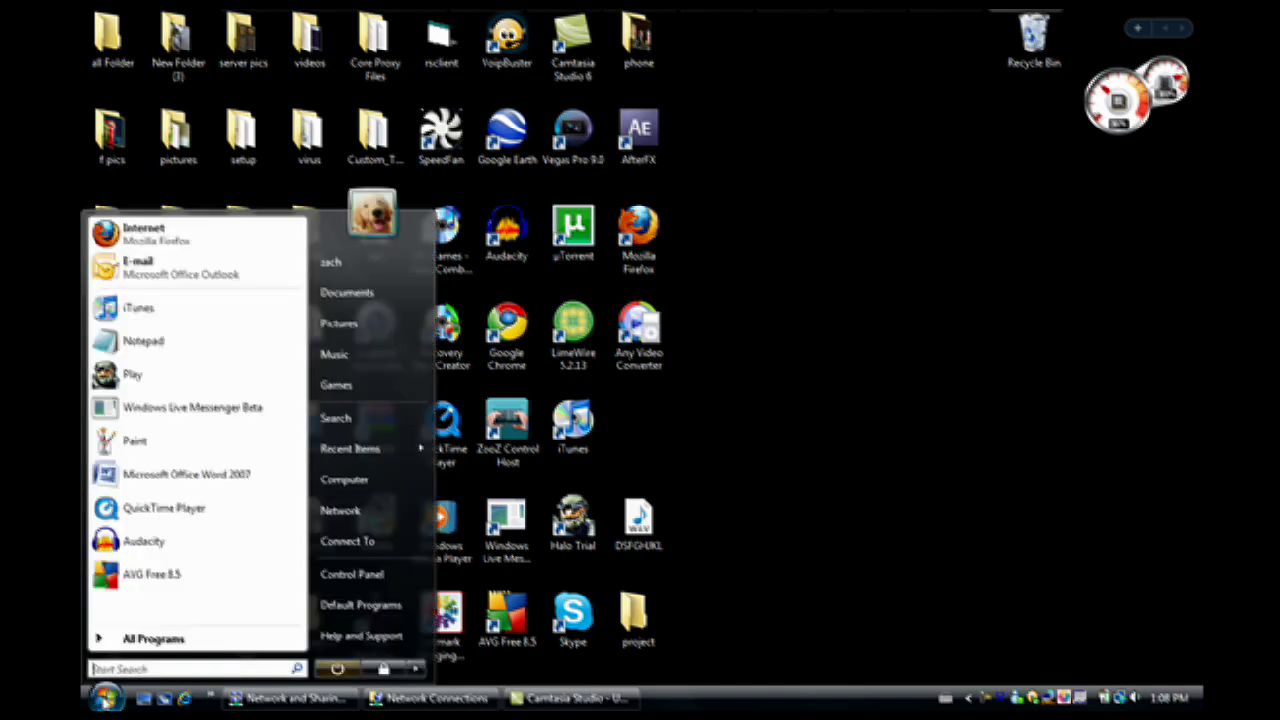
{"action": "left_click", "coordinate": [340, 510]}
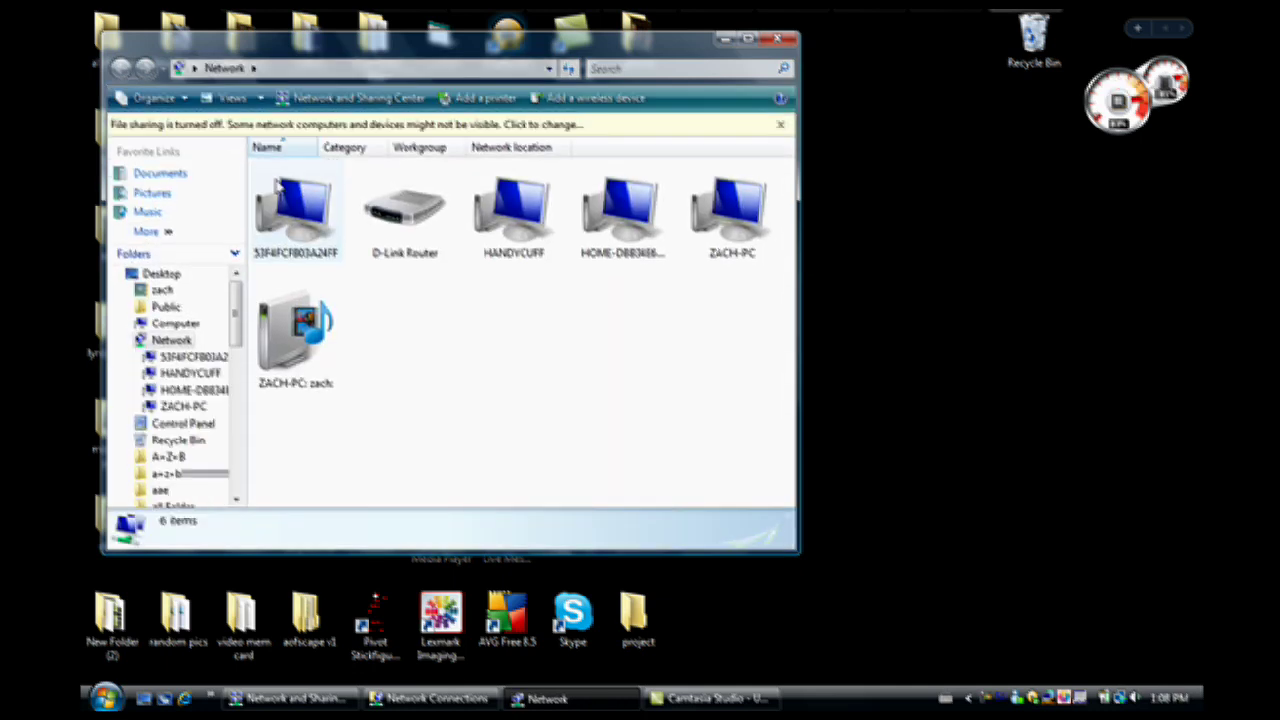
{"action": "left_click", "coordinate": [388, 99]}
{"action": "left_click_drag", "start_coordinate": [466, 80], "coordinate": [632, 86]}
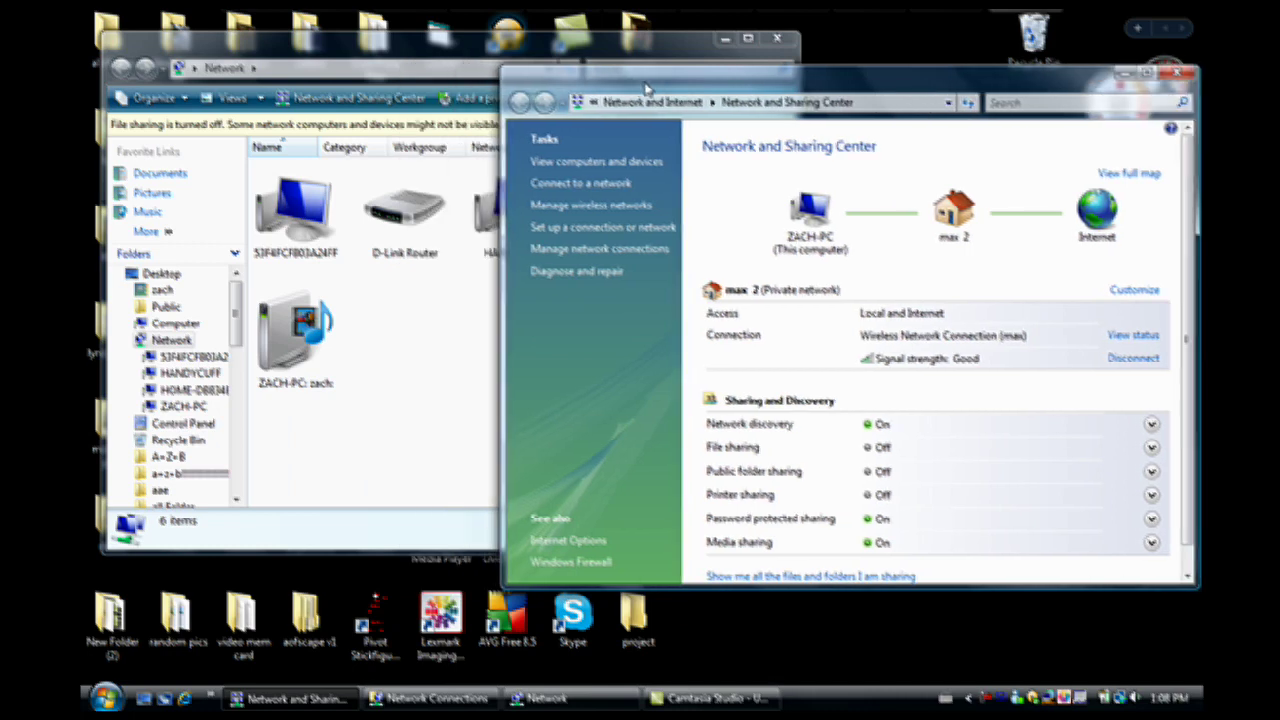
- Show Network Connections listing Broadband Connection, Wireless Network Connection and Local Area Connection
{"action": "left_click", "coordinate": [590, 251]}
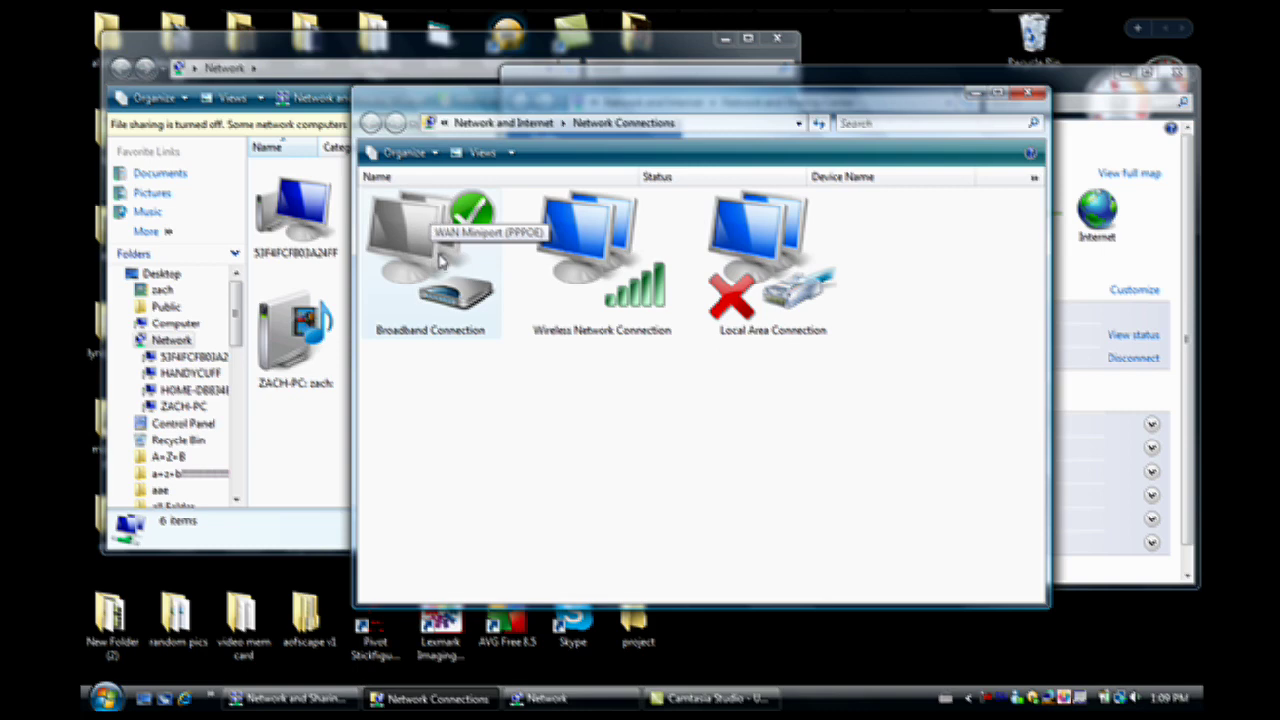
{"action": "right_click", "coordinate": [438, 257]}
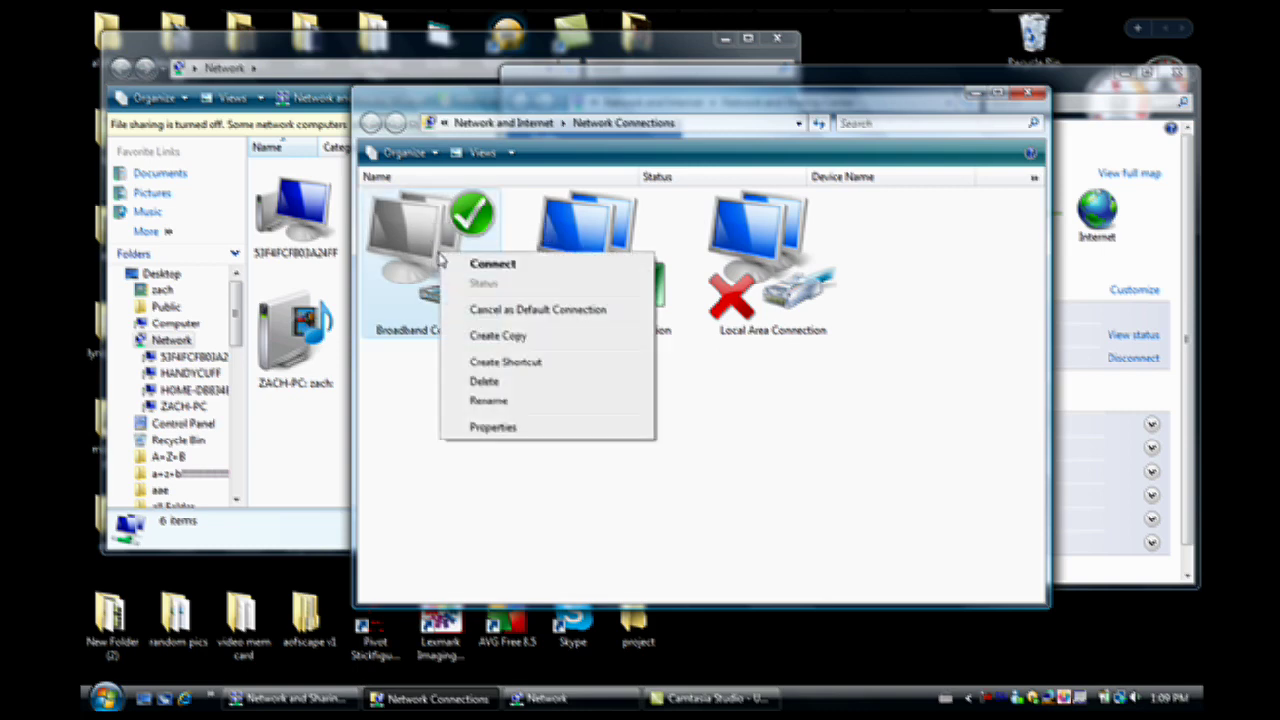
{"action": "left_click", "coordinate": [1167, 442]}
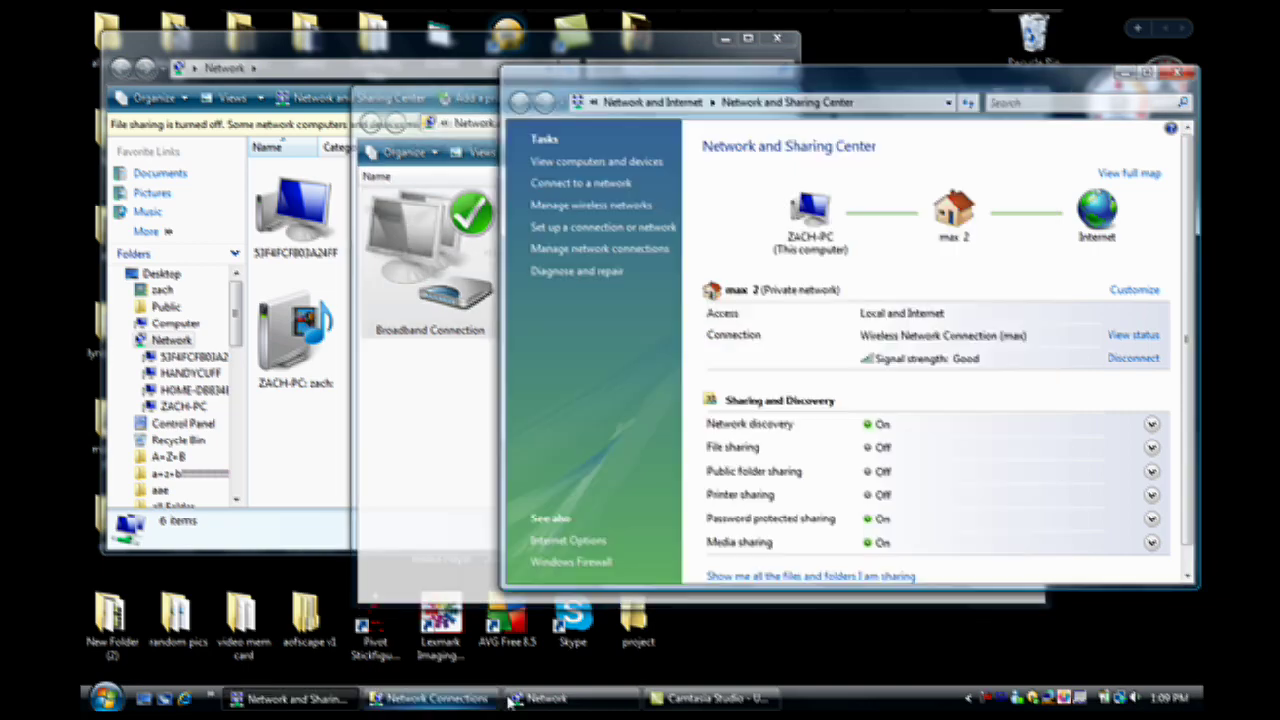
{"action": "left_click", "coordinate": [447, 700]}
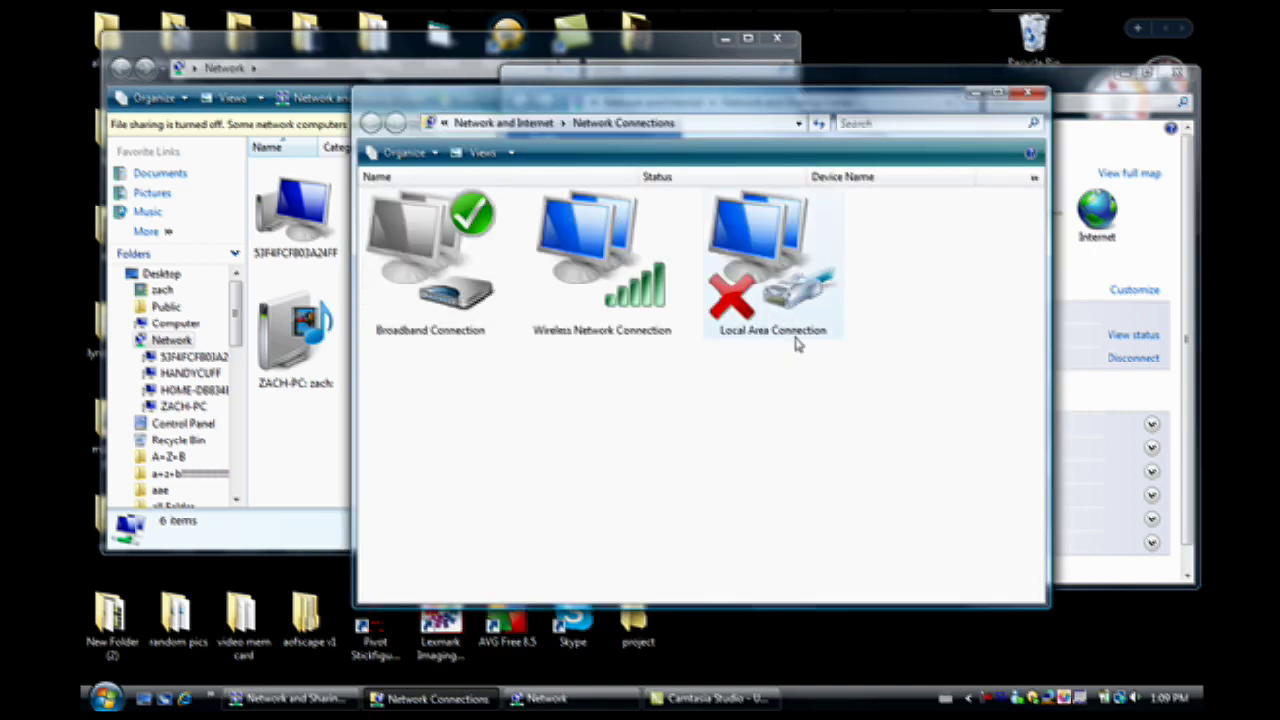
- Bridge the selected Wireless Network Connection and Local Area Connection with Bridge Connections
{"action": "left_click_drag", "start_coordinate": [897, 281], "coordinate": [630, 327]}
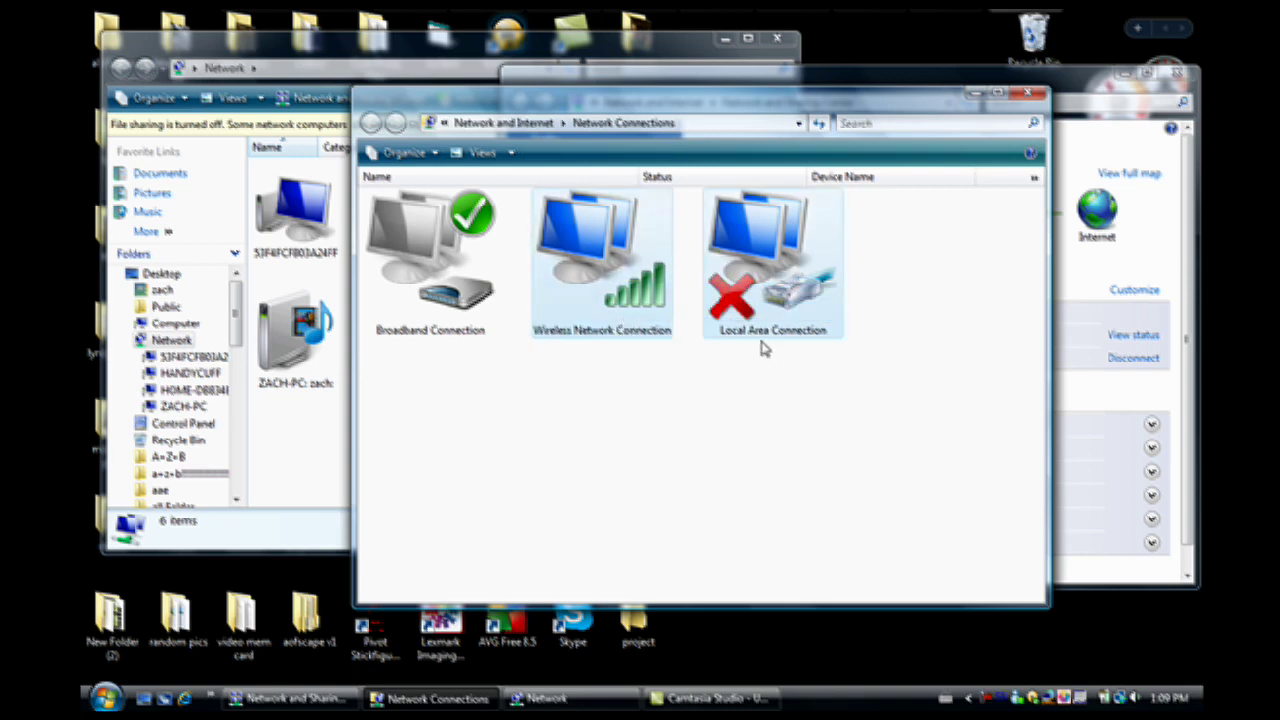
{"action": "right_click", "coordinate": [735, 313]}
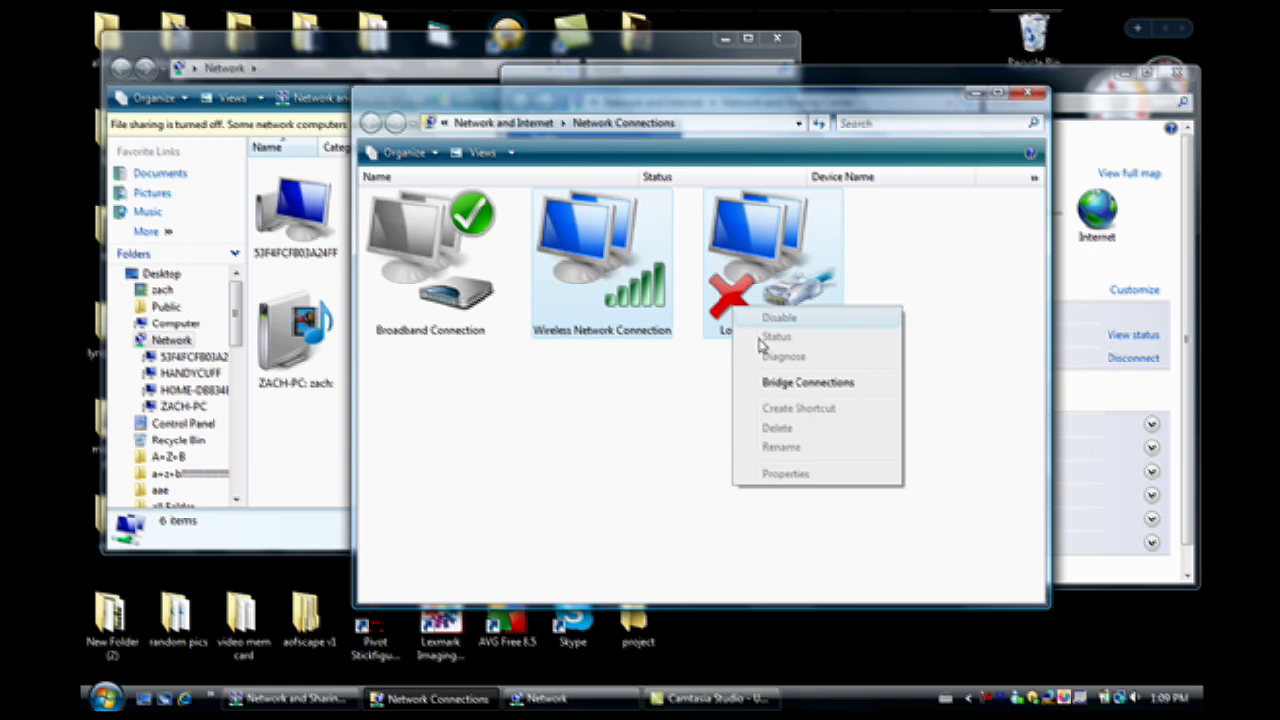
{"action": "left_click", "coordinate": [814, 382]}
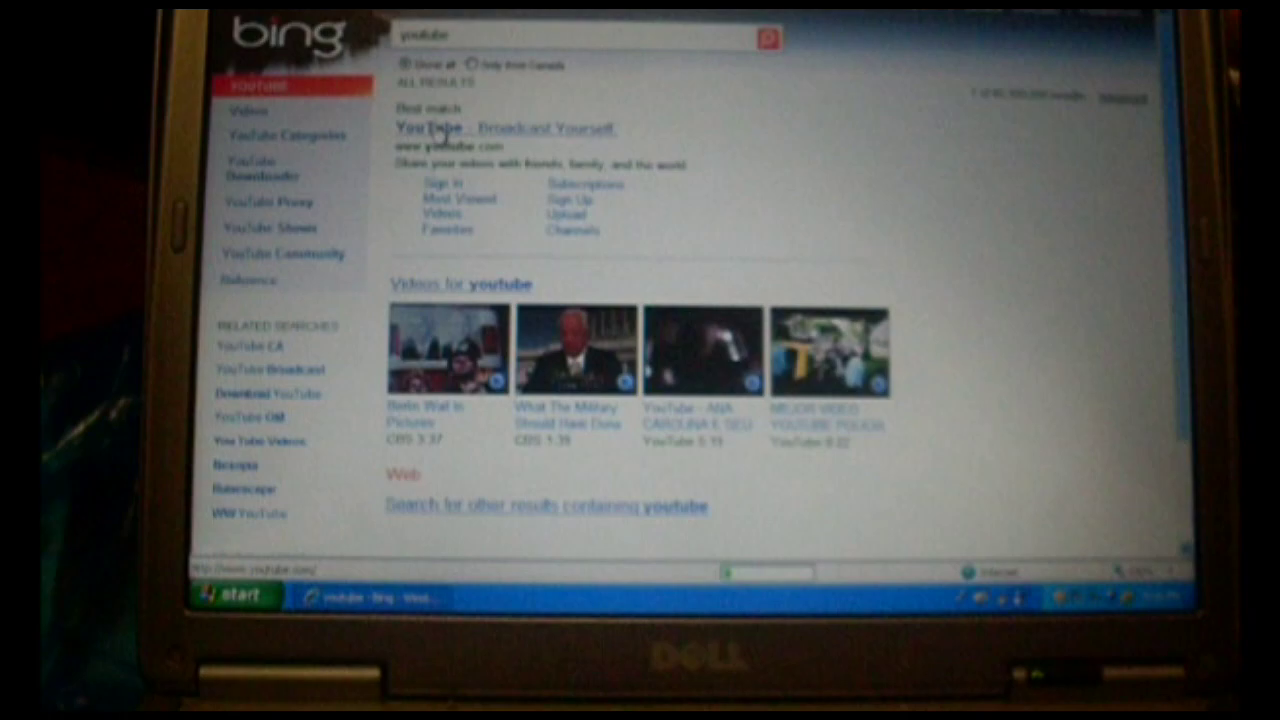
- Follow the 'YouTube - Broadcast Yourself' link in the Bing results
{"action": "left_click", "coordinate": [430, 130]}
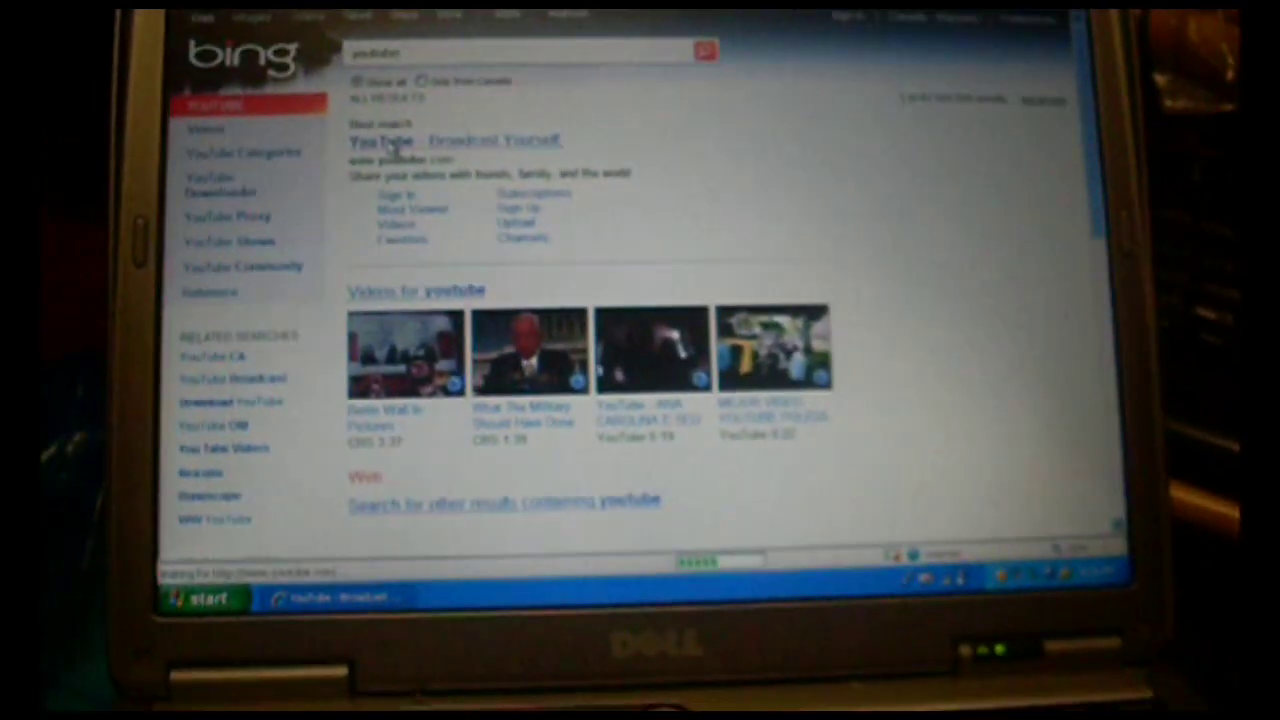